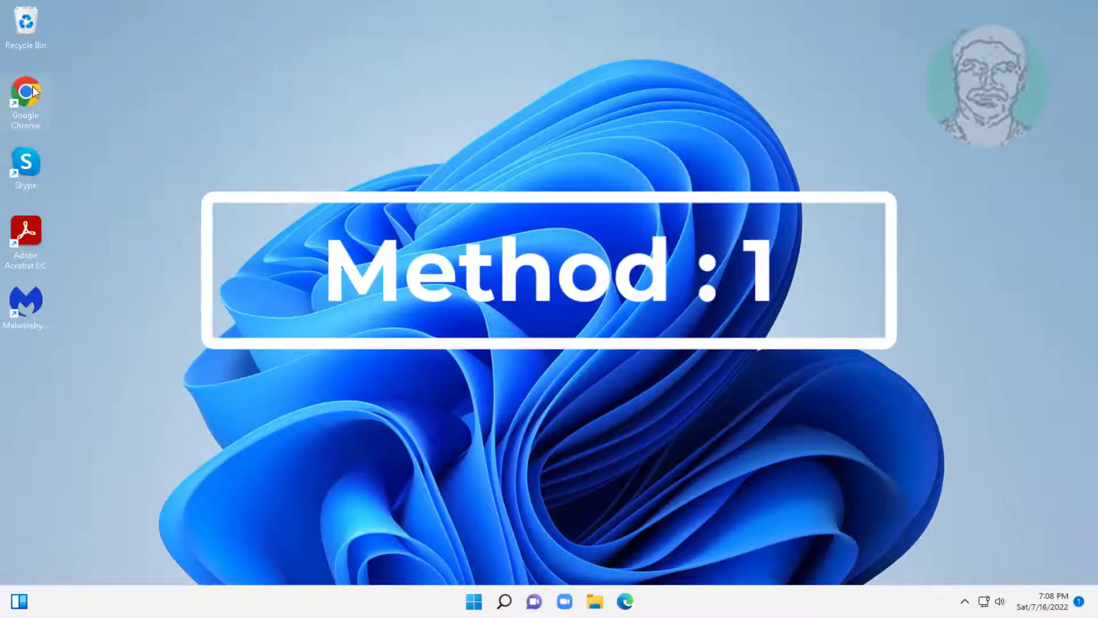
# Step: Launch Google Chrome and go to its Settings > Privacy and security page
pyautogui.doubleClick(28, 93)
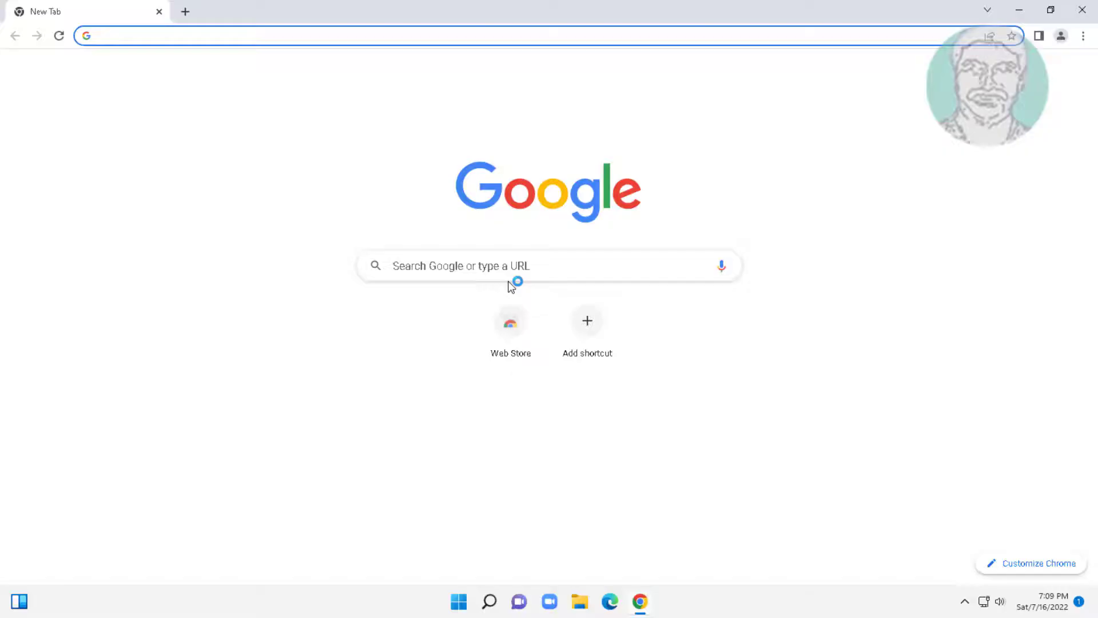
pyautogui.click(1082, 37)
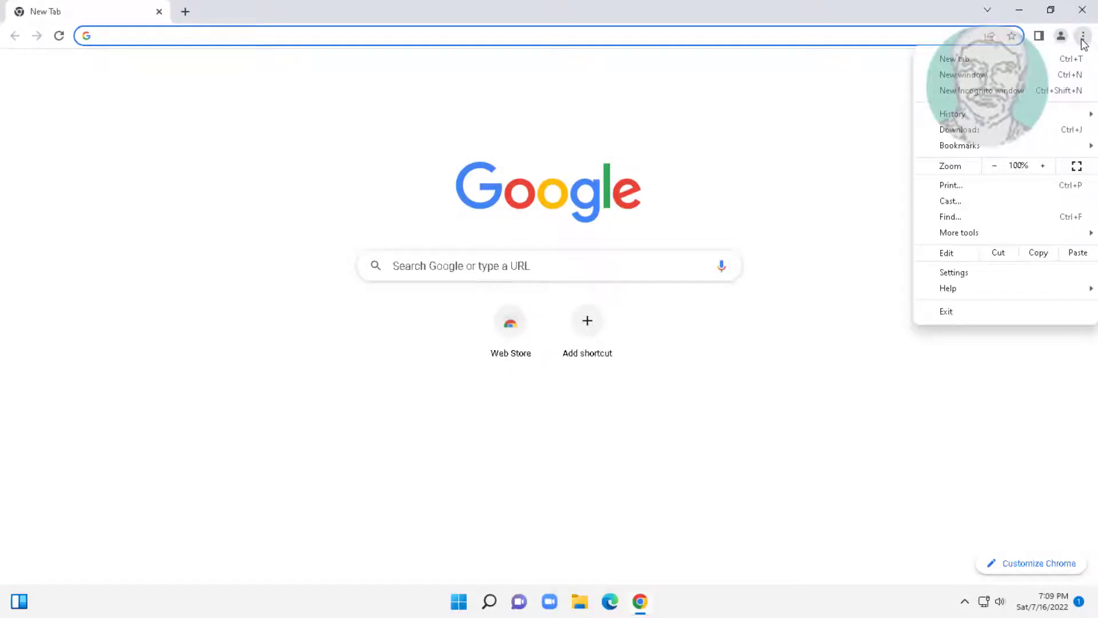
pyautogui.click(971, 272)
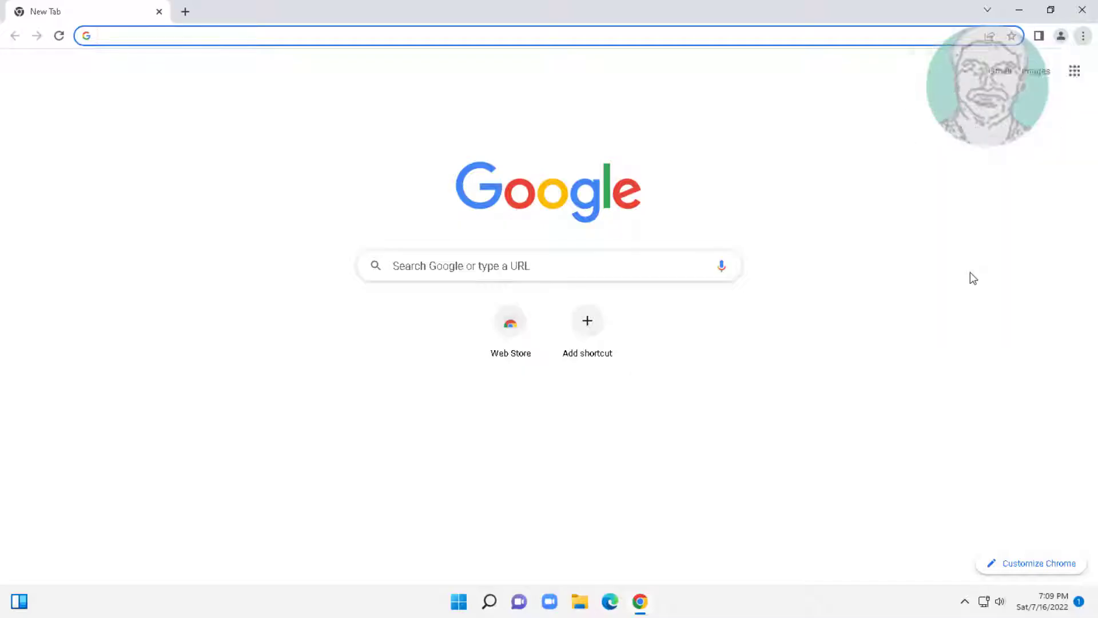
pyautogui.click(131, 161)
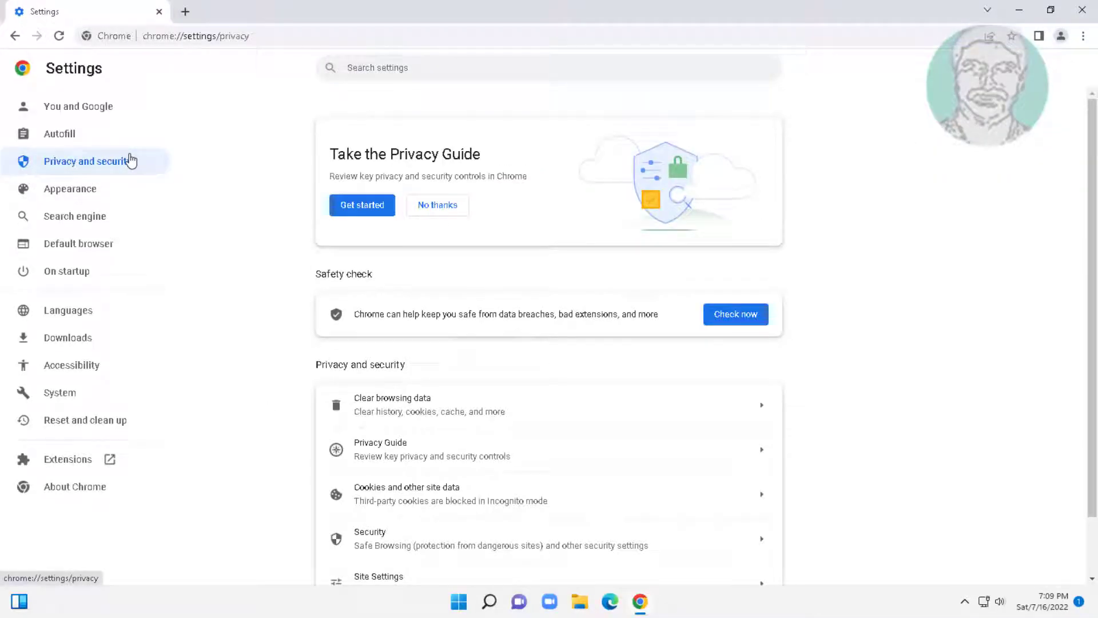
# Step: Under Site Settings, set Pop-ups and redirects to 'Sites can send pop-ups and use redirects', then close Chrome
pyautogui.scroll(-1, 587, 431)
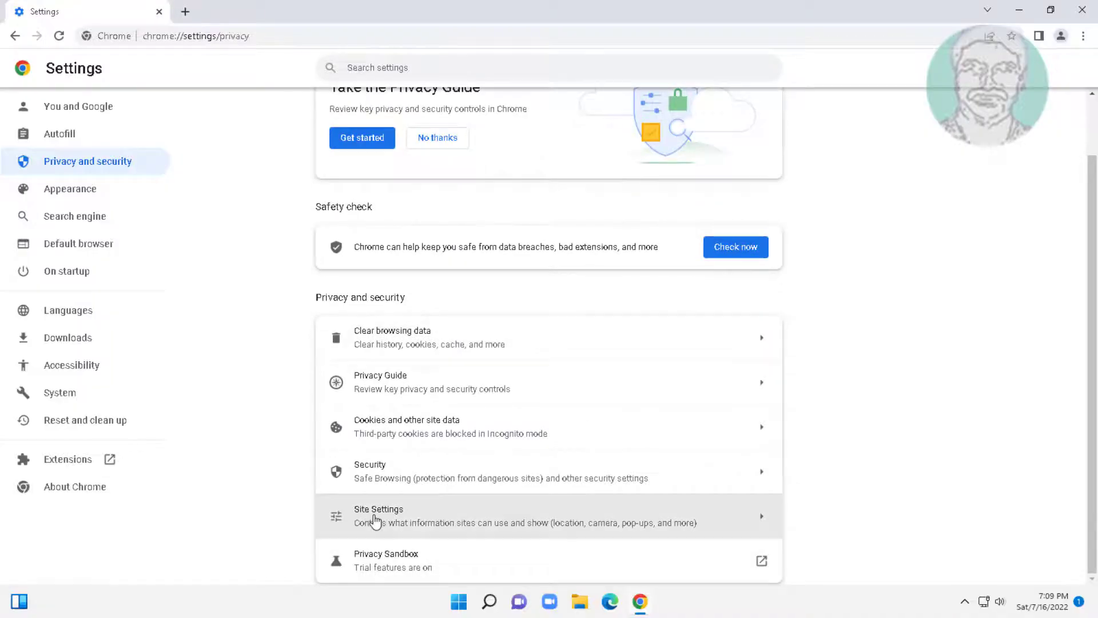
pyautogui.click(401, 518)
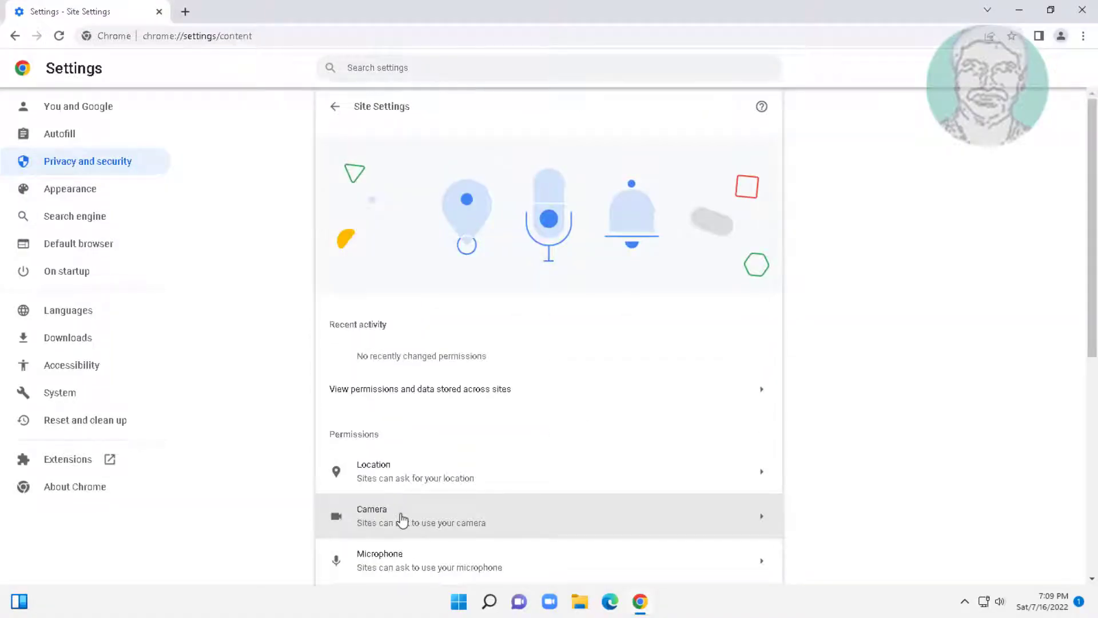
pyautogui.scroll(-4, 637, 448)
pyautogui.scroll(-1, 620, 460)
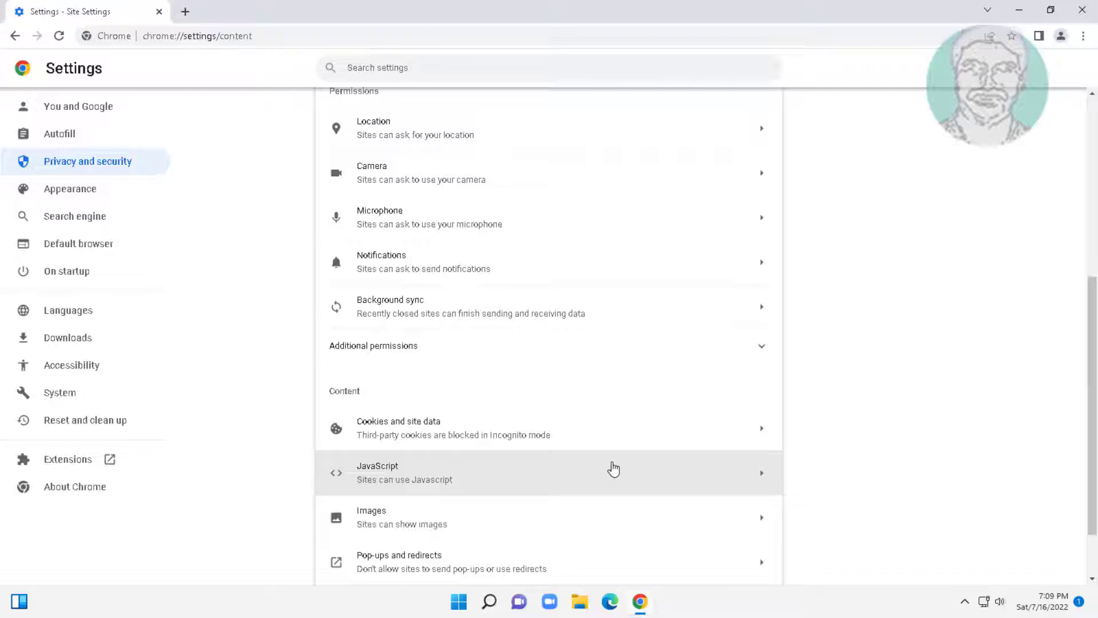
pyautogui.scroll(-1, 613, 469)
pyautogui.click(418, 498)
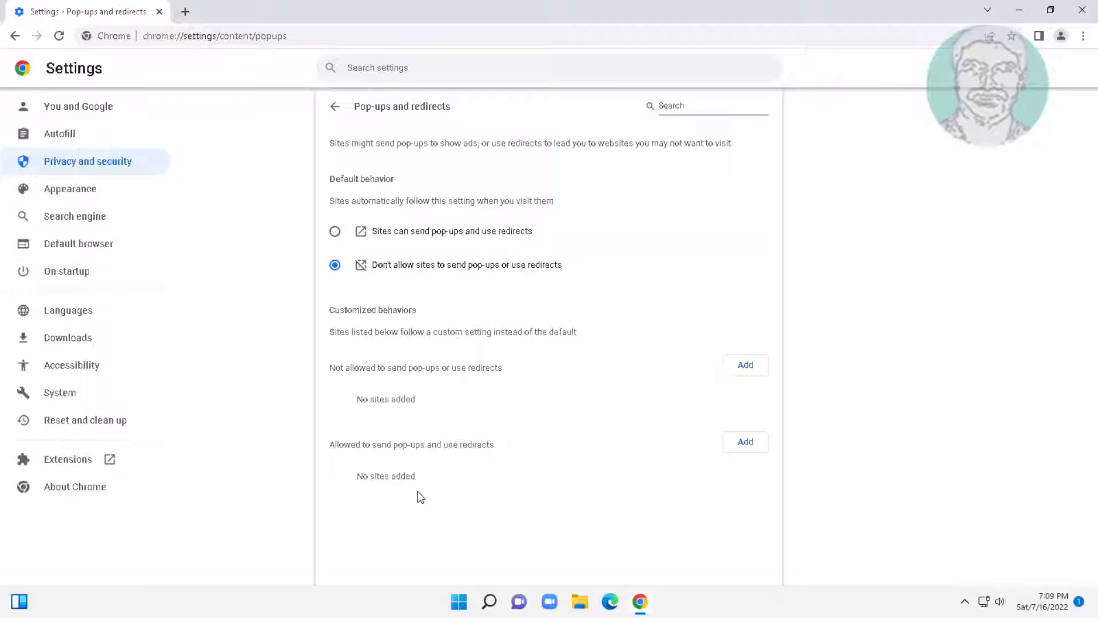
pyautogui.click(383, 236)
pyautogui.click(1085, 10)
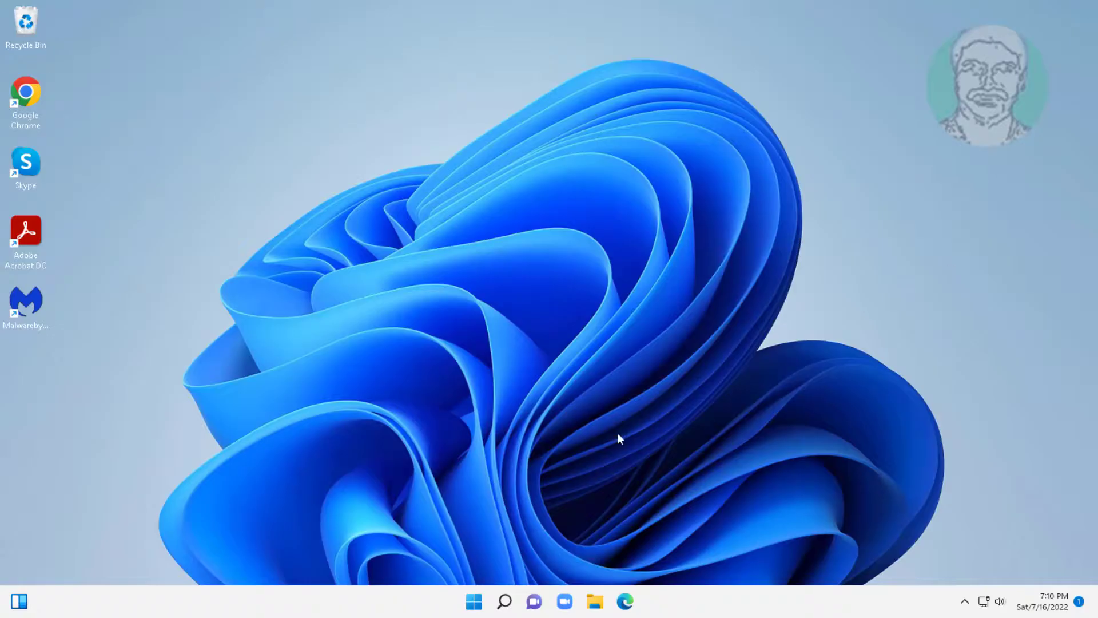
# Step: Launch the Windows Settings app from the Start menu's pinned apps
pyautogui.click(474, 601)
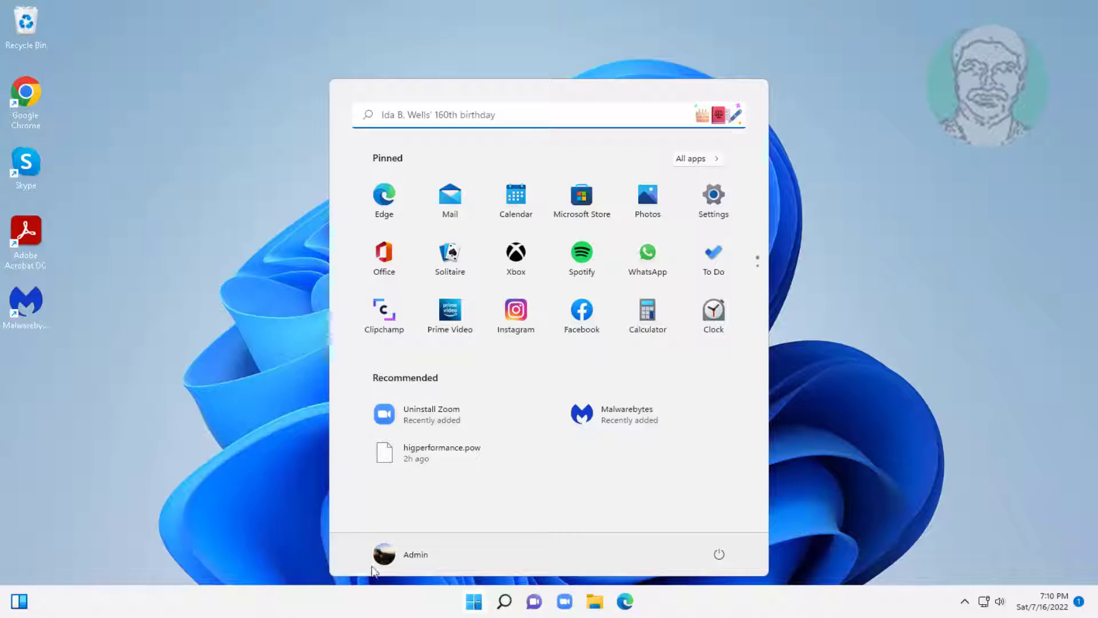
pyautogui.click(702, 194)
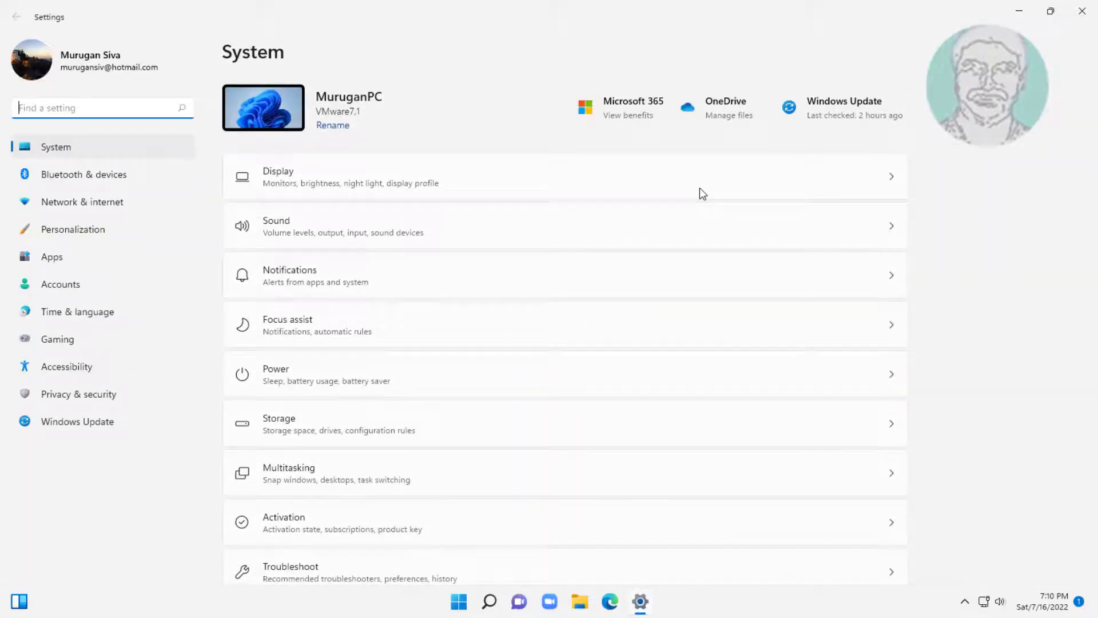
# Step: Run Network reset from Network & internet > Advanced network settings and confirm with Yes
pyautogui.click(44, 203)
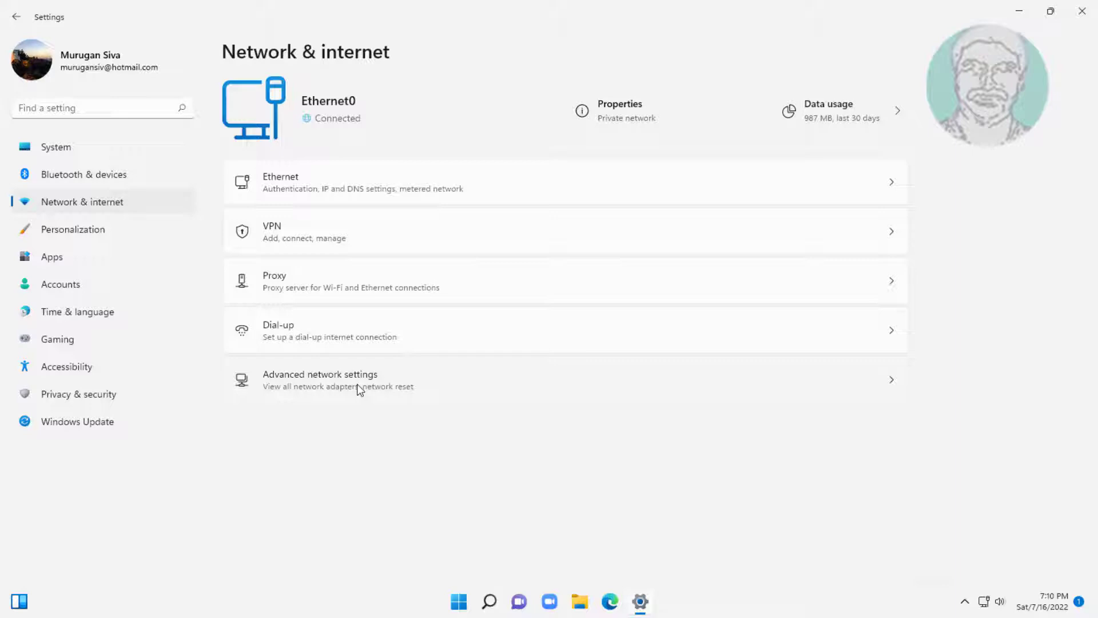
pyautogui.click(358, 390)
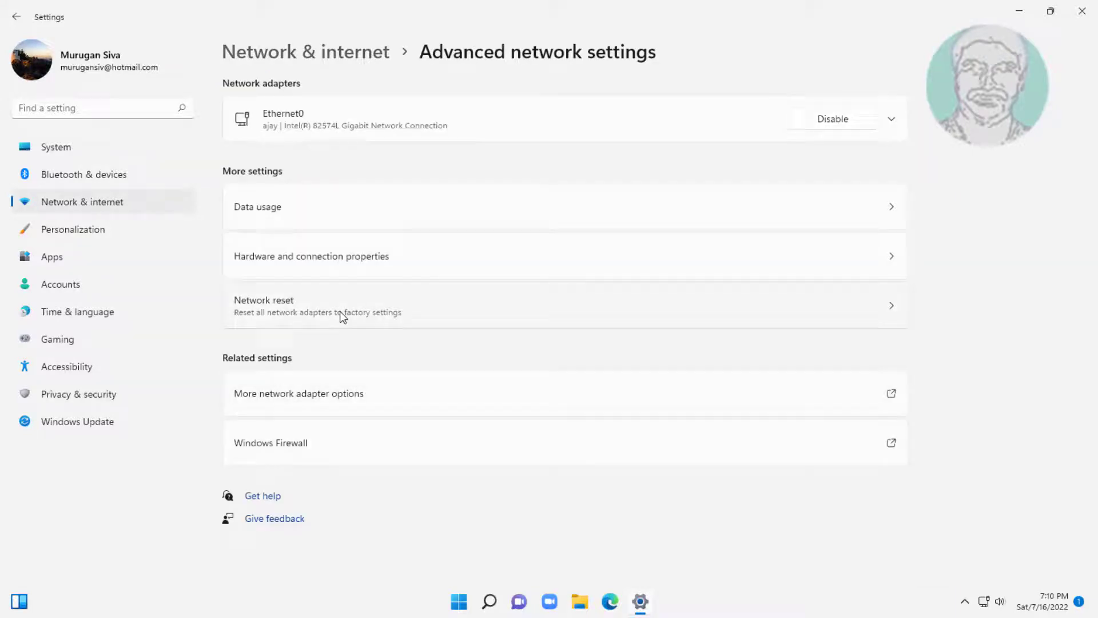
pyautogui.click(400, 309)
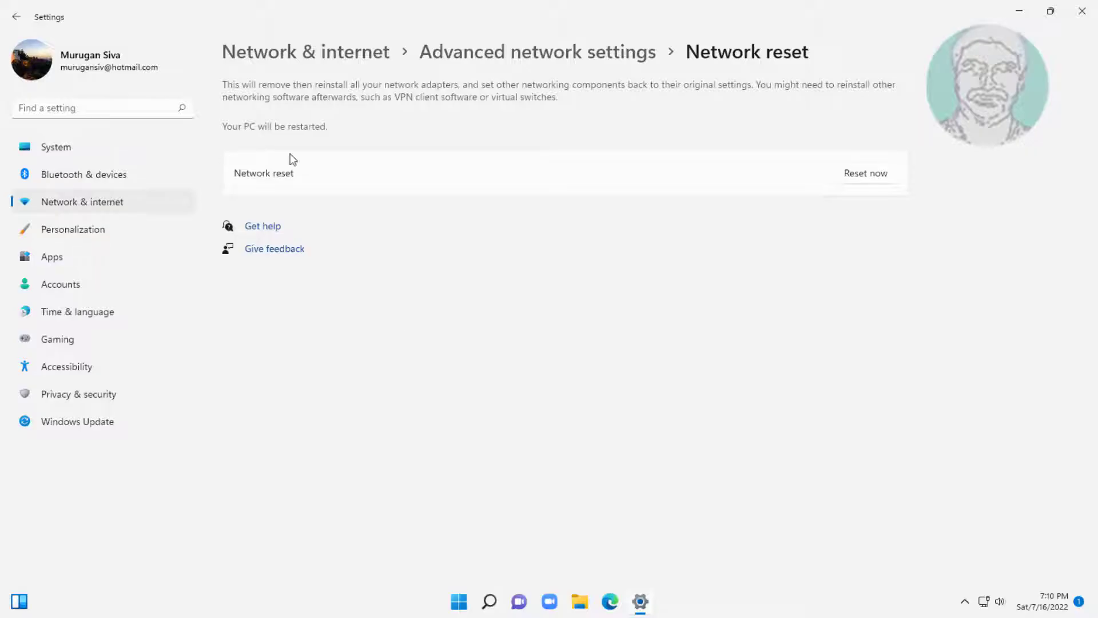
pyautogui.click(860, 174)
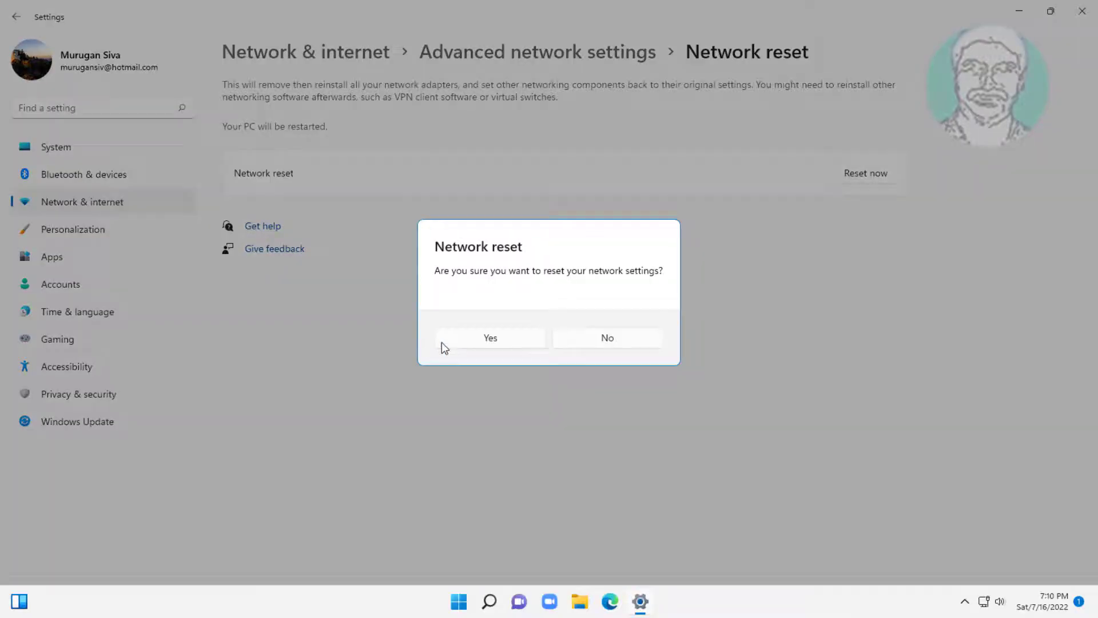
pyautogui.click(488, 340)
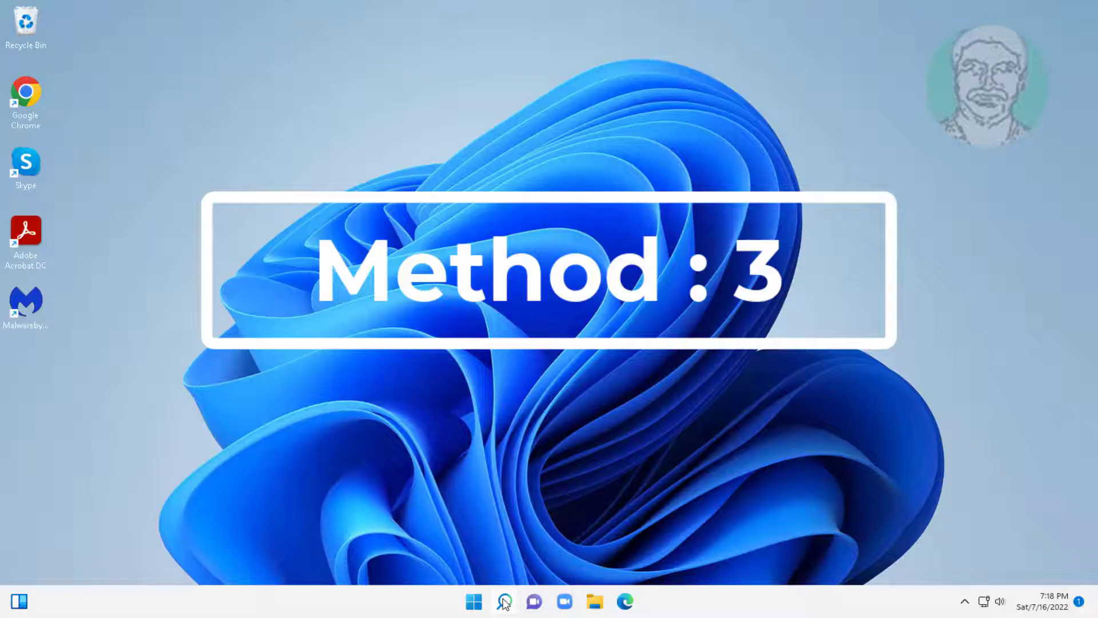
# Step: Search for cmd and launch Command Prompt as administrator, approving the UAC prompt
pyautogui.click(504, 601)
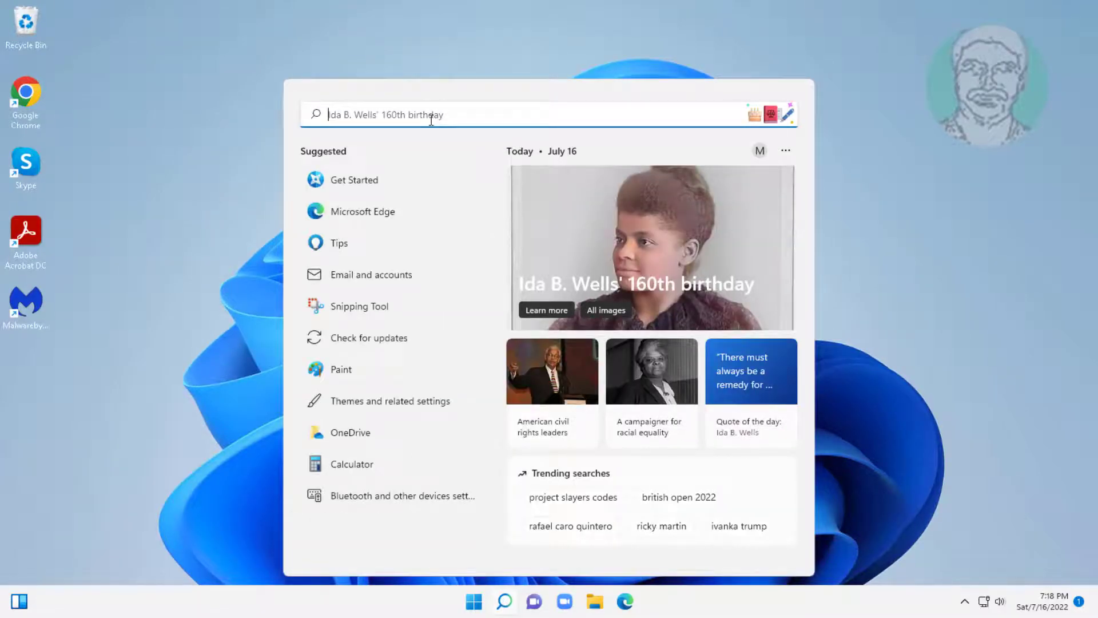
pyautogui.write('cmd')
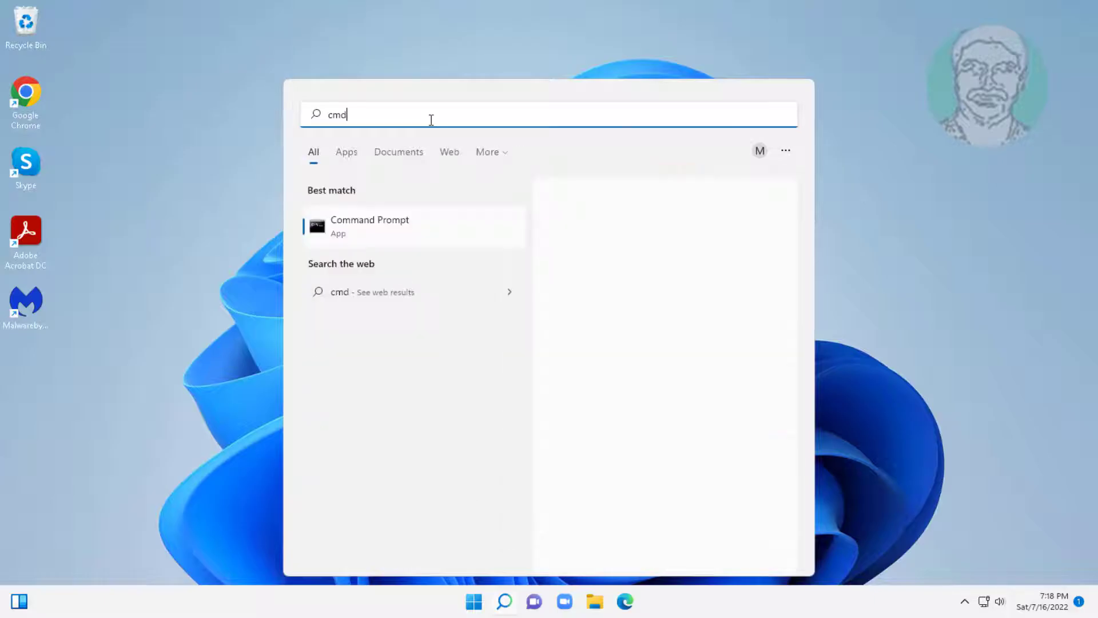
pyautogui.click(345, 221)
pyautogui.rightClick(346, 222)
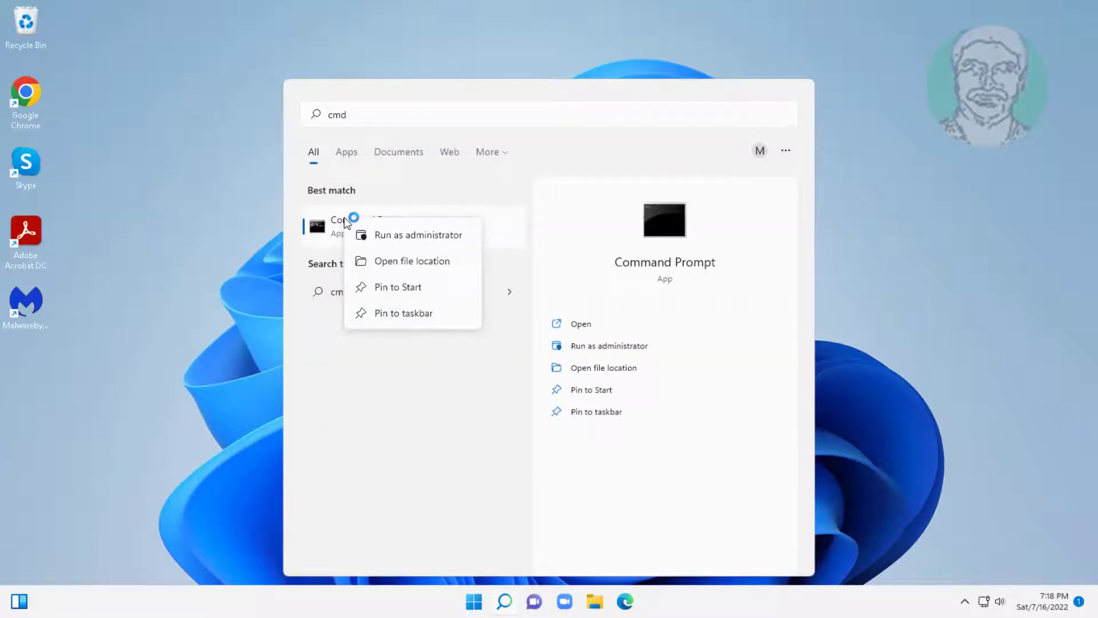
pyautogui.click(392, 239)
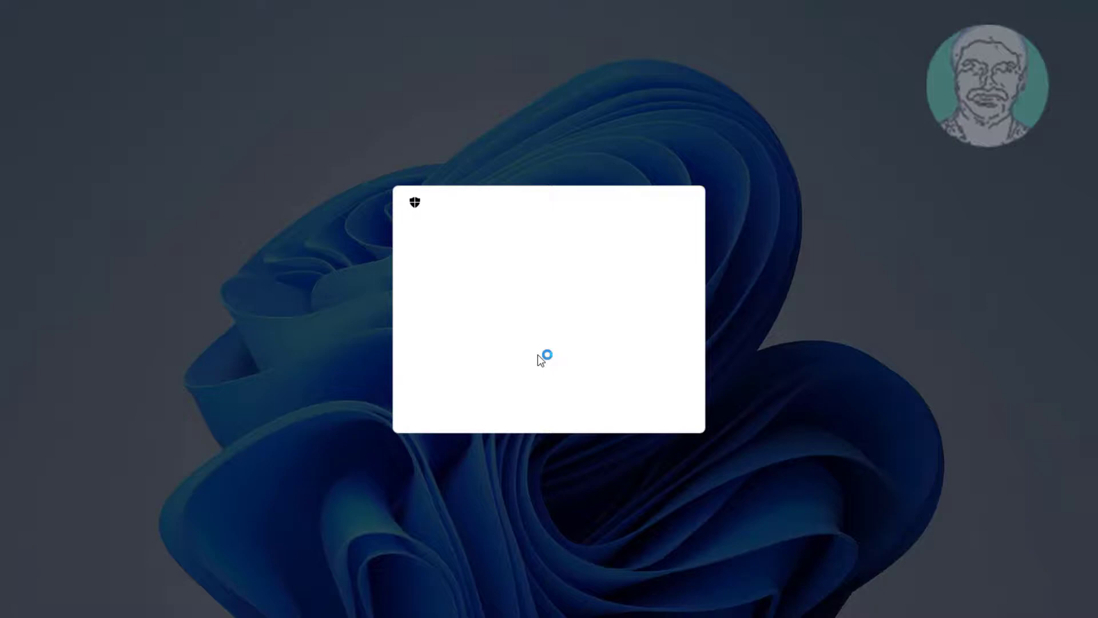
pyautogui.click(506, 410)
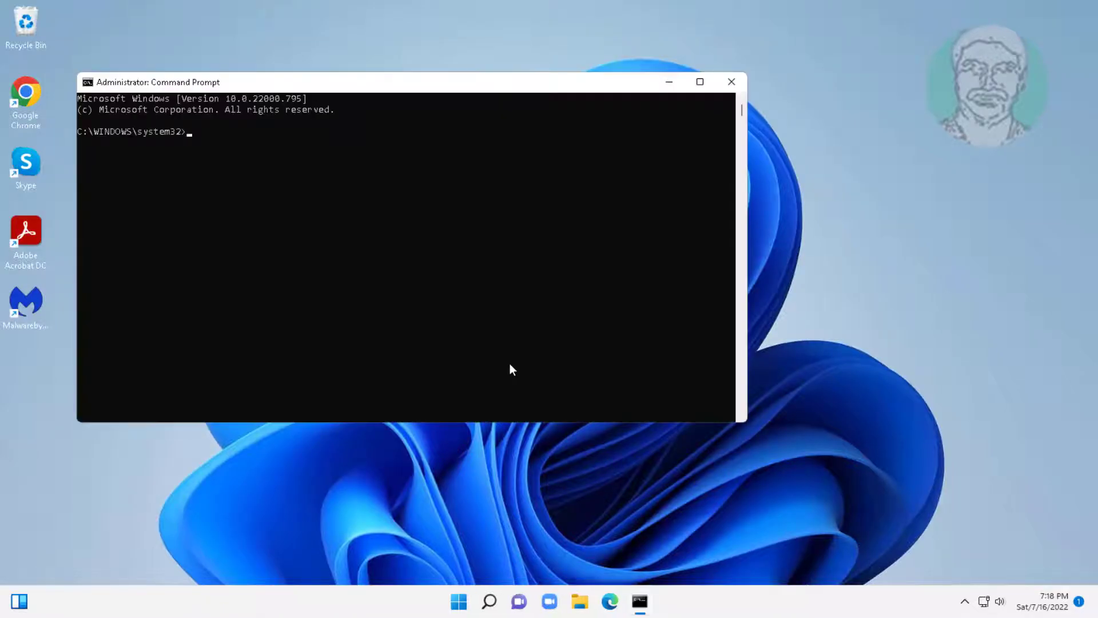
# Step: Run ipconfig /flushdns, netsh int ip reset and netsh winsock reset
pyautogui.write('ipconfig')
pyautogui.write(' /flushd')
pyautogui.write('ns')
pyautogui.press('Return')
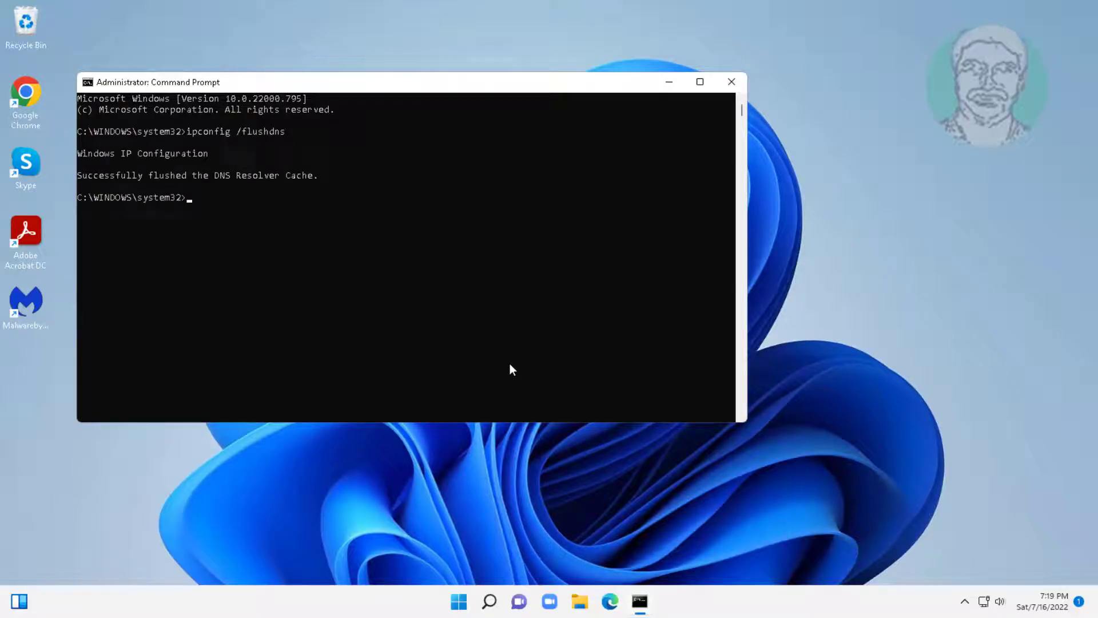
pyautogui.write('nets')
pyautogui.write('h int ip r')
pyautogui.write('eset')
pyautogui.press('Return')
pyautogui.write('net')
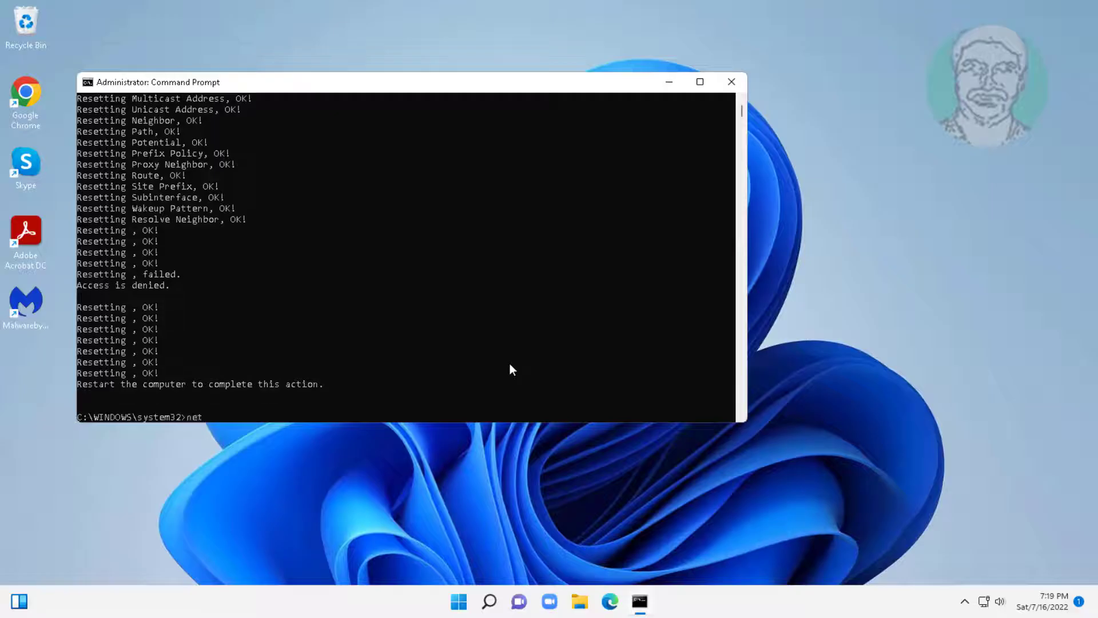
pyautogui.write('sh ')
pyautogui.write('winsock ')
pyautogui.write('reset')
pyautogui.press('Return')
# Step: Exit Command Prompt and restart the computer from Start > Power
pyautogui.write('exi')
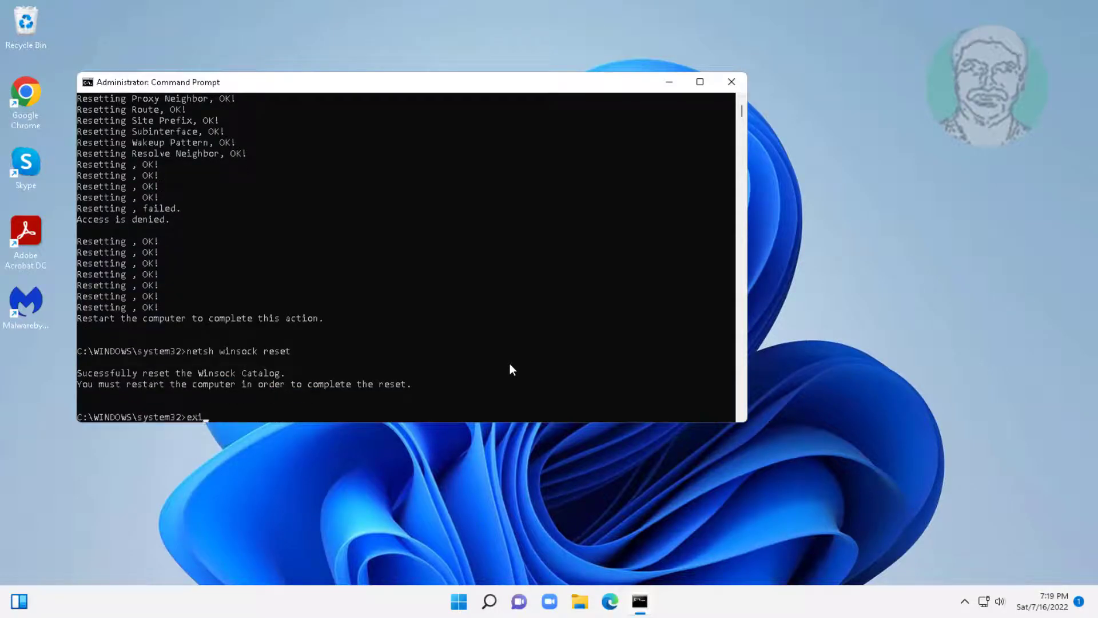
pyautogui.write('t')
pyautogui.press('Return')
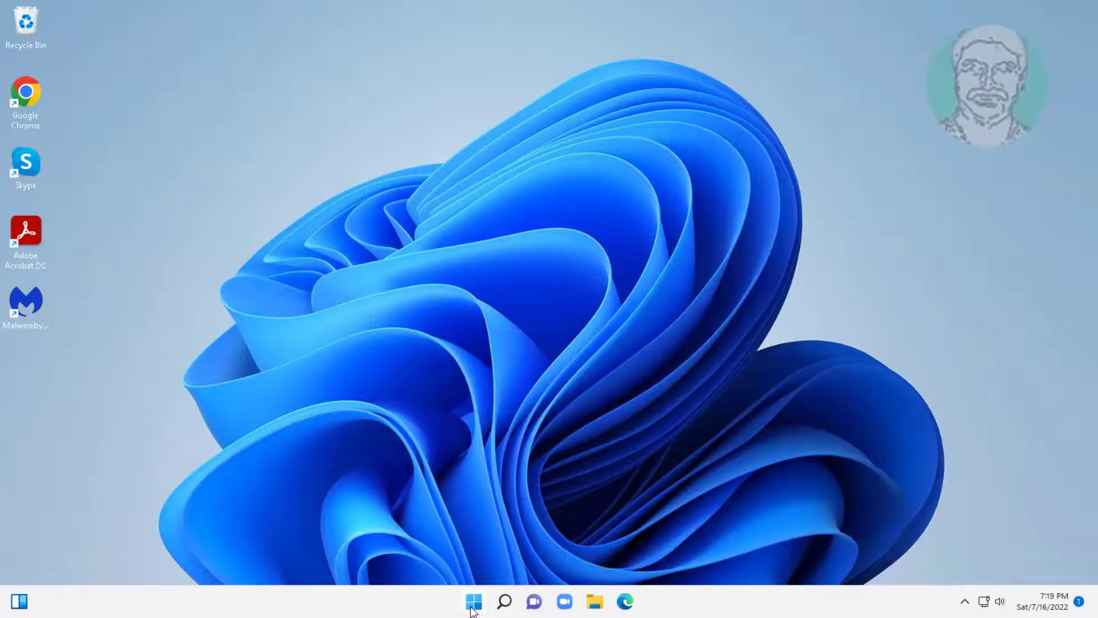
pyautogui.click(474, 605)
pyautogui.click(719, 555)
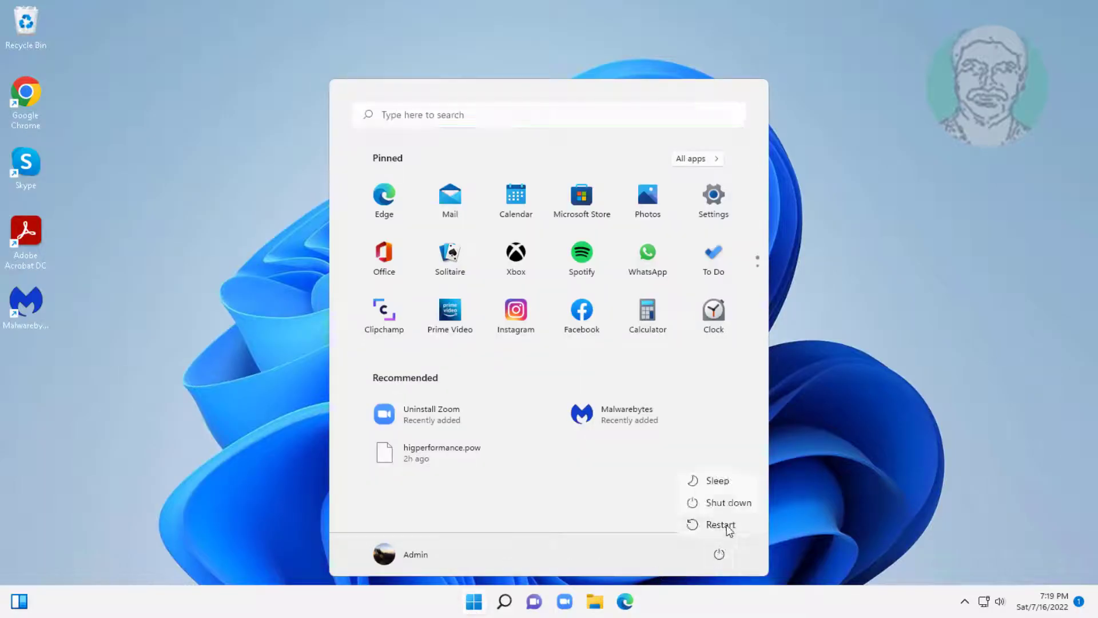
pyautogui.click(726, 524)
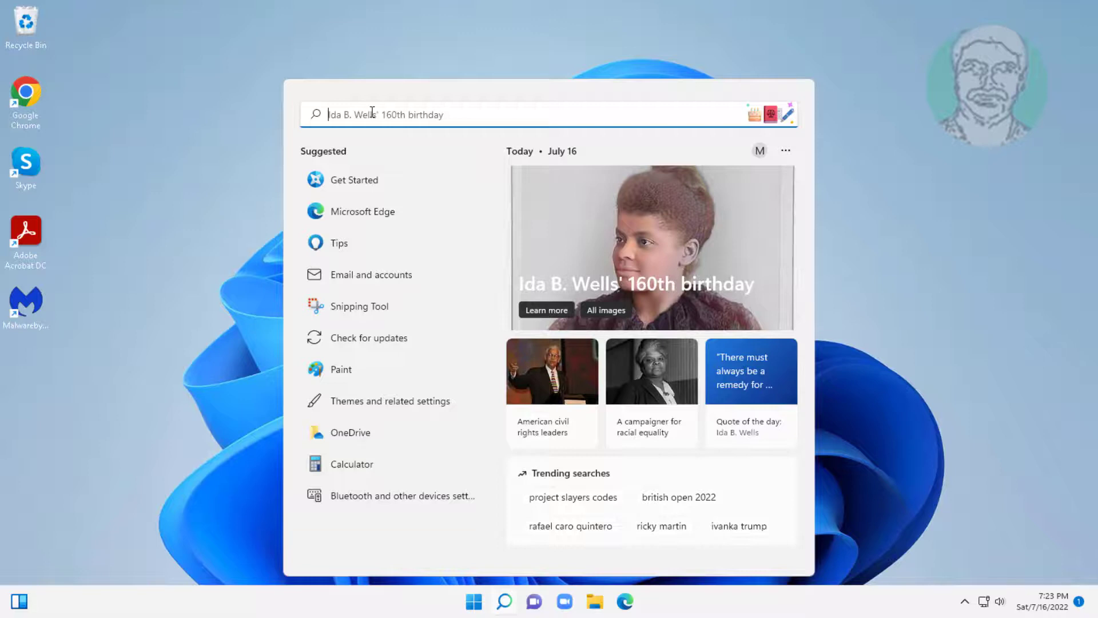
# Step: Search for ncpa.cpl and open the Network Connections Control Panel item
pyautogui.write('ncpa')
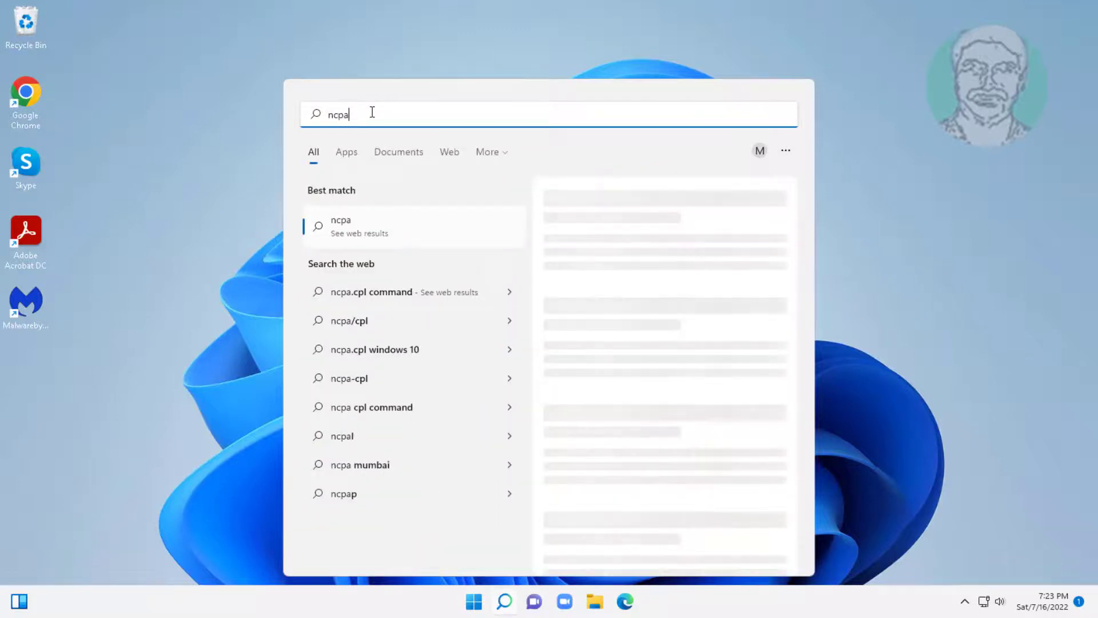
pyautogui.write('.cpl')
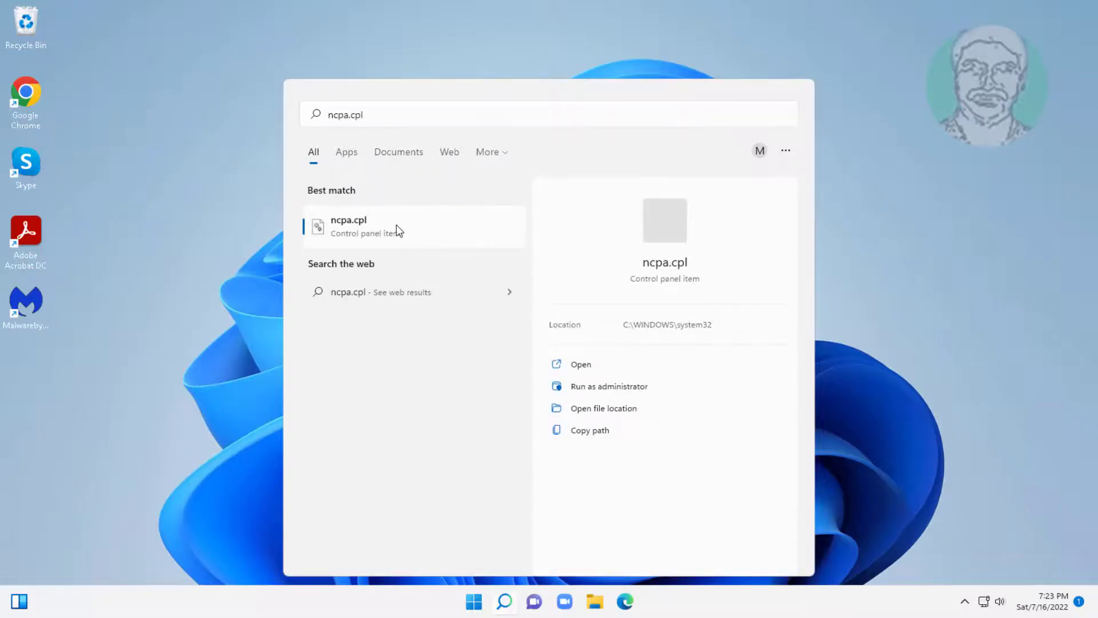
pyautogui.click(398, 227)
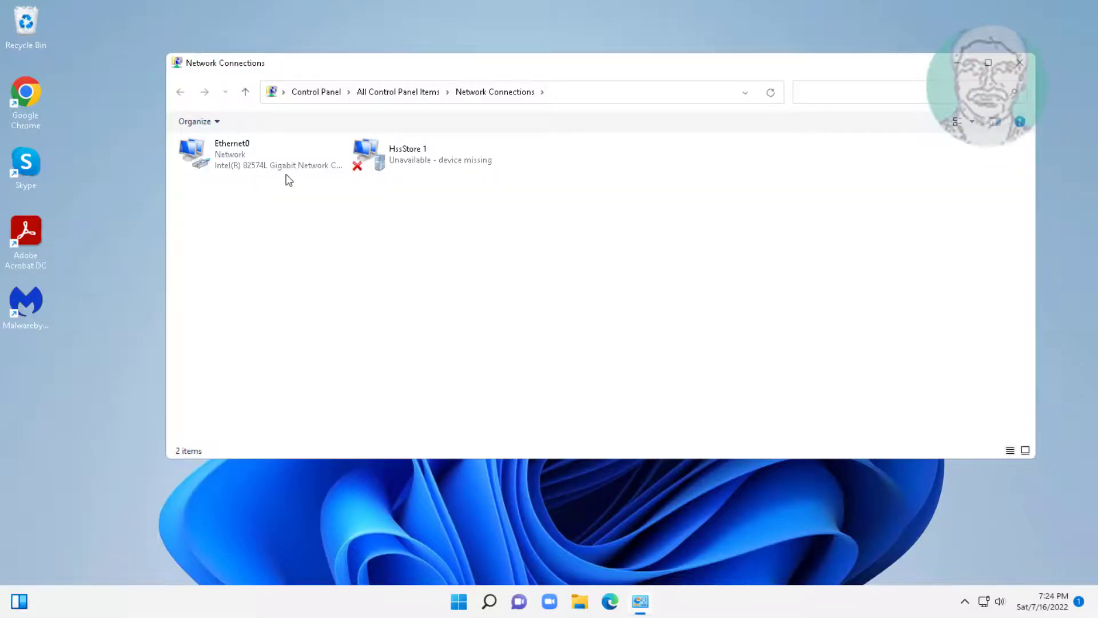
# Step: Open the Properties dialog of the Ethernet0 connection
pyautogui.click(275, 166)
pyautogui.rightClick(254, 149)
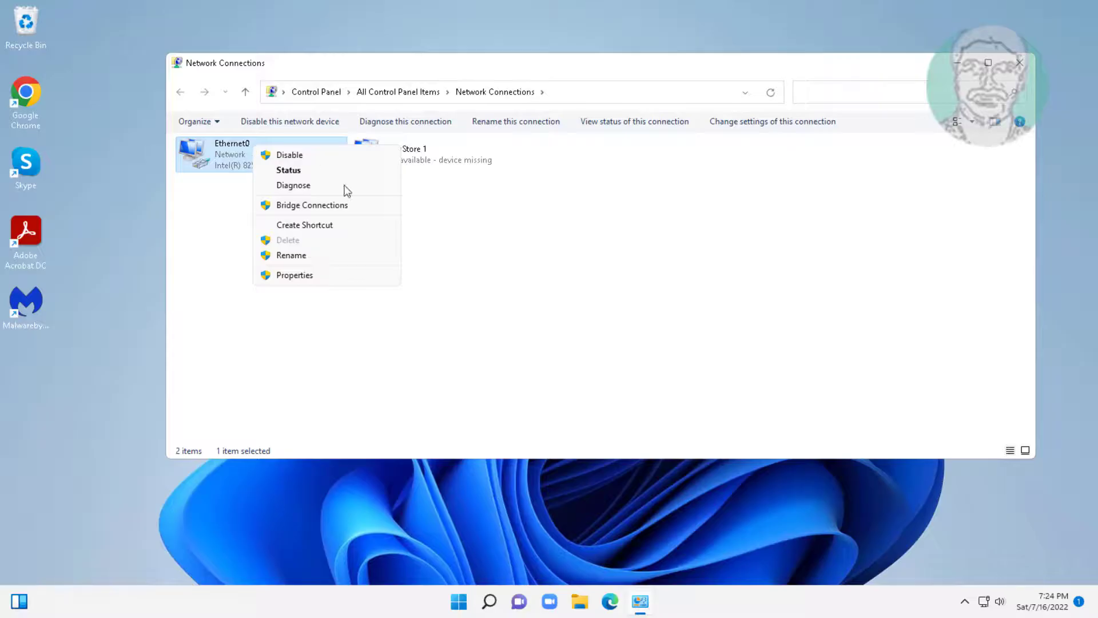
pyautogui.click(339, 276)
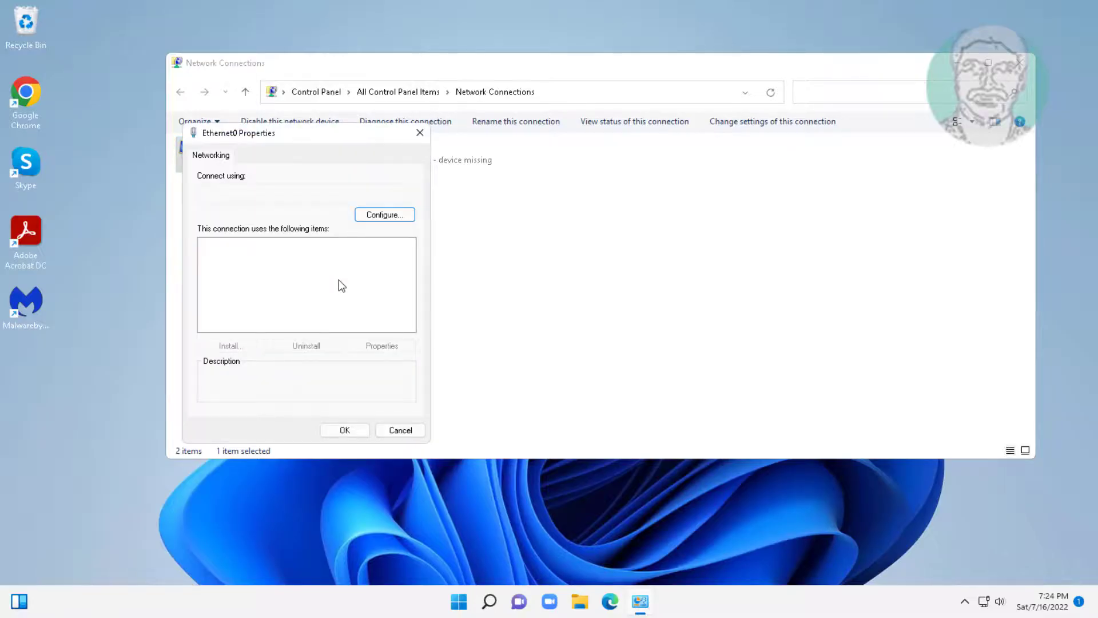
# Step: Set Ethernet0's IPv4 DNS servers to 8.8.8.8 and 8.8.4.4, save, and close Network Connections
pyautogui.click(241, 279)
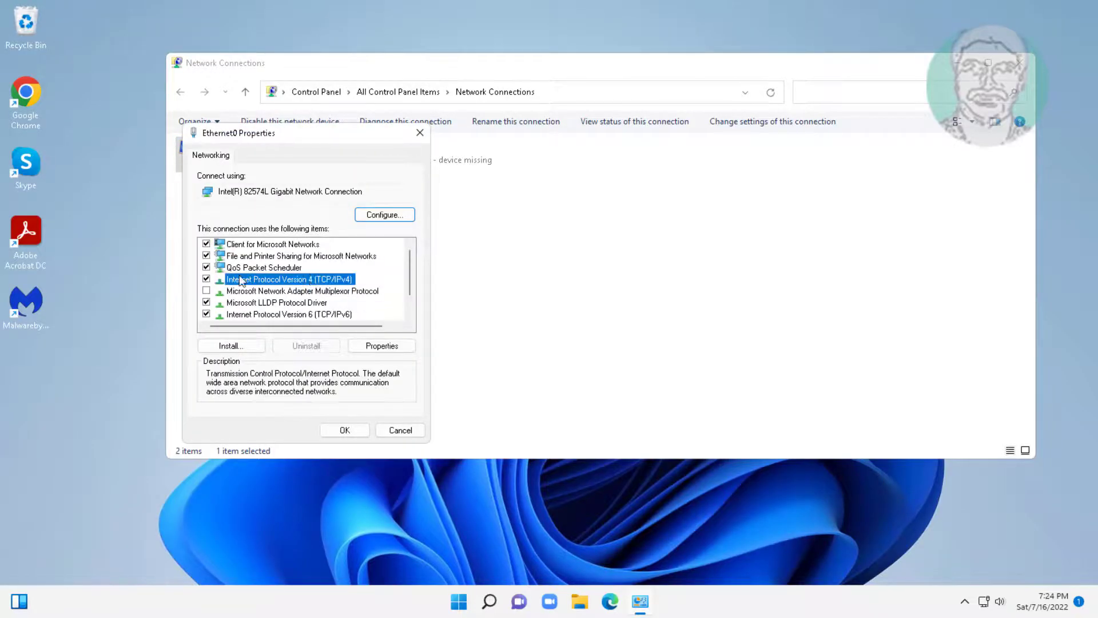
pyautogui.click(381, 345)
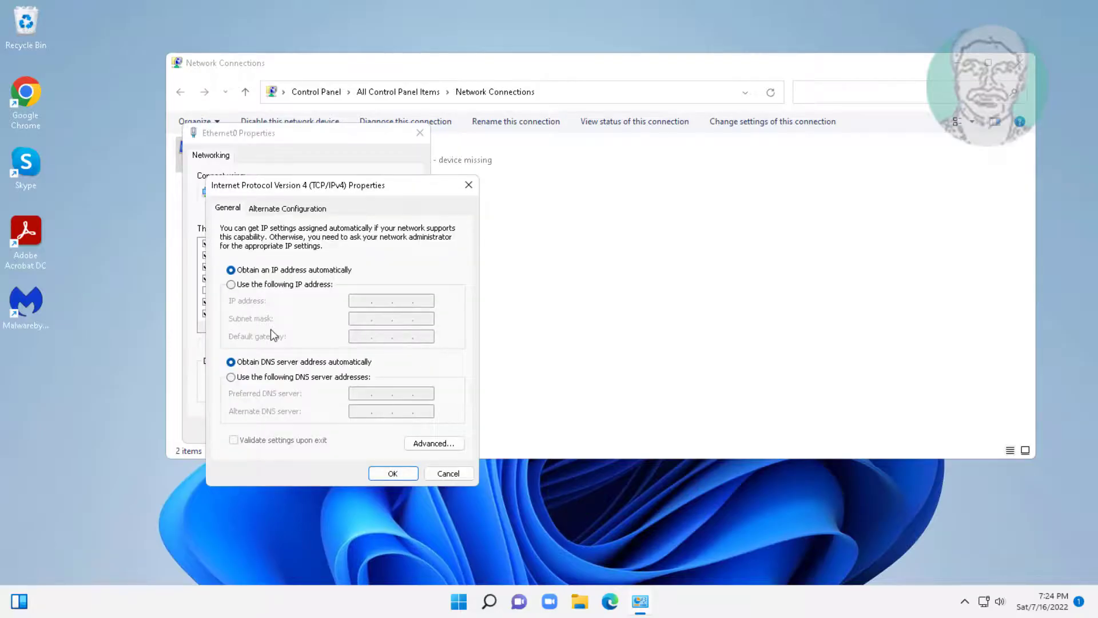
pyautogui.click(231, 376)
pyautogui.click(355, 391)
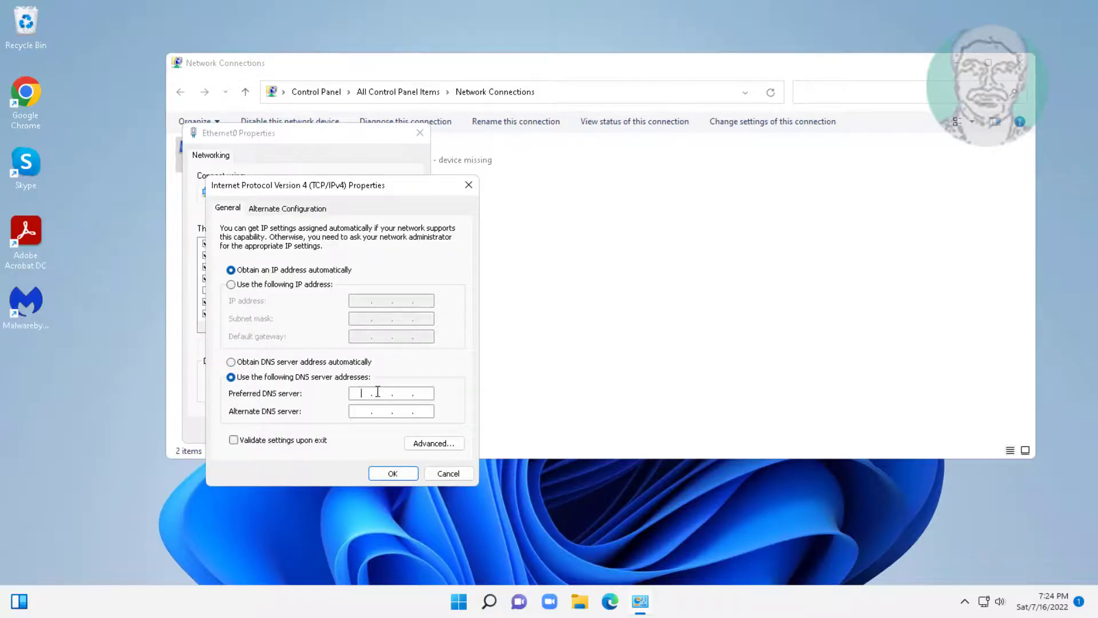
pyautogui.write('8.8.')
pyautogui.write('8.8')
pyautogui.click(359, 413)
pyautogui.write('8.8.4')
pyautogui.write('.4')
pyautogui.click(394, 473)
pyautogui.click(343, 428)
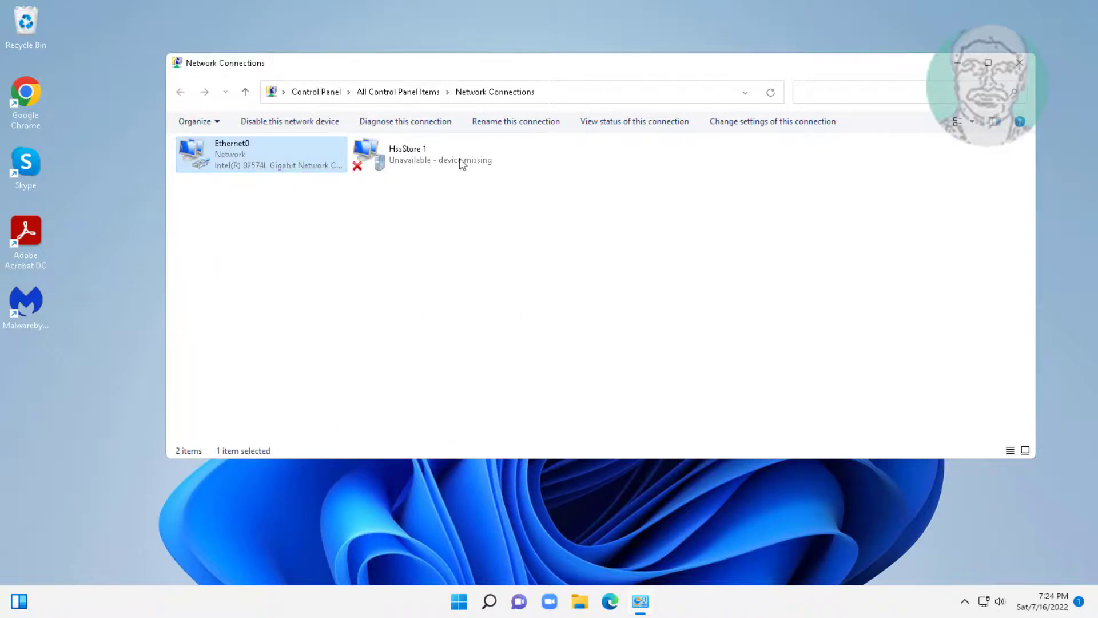
pyautogui.click(1019, 62)
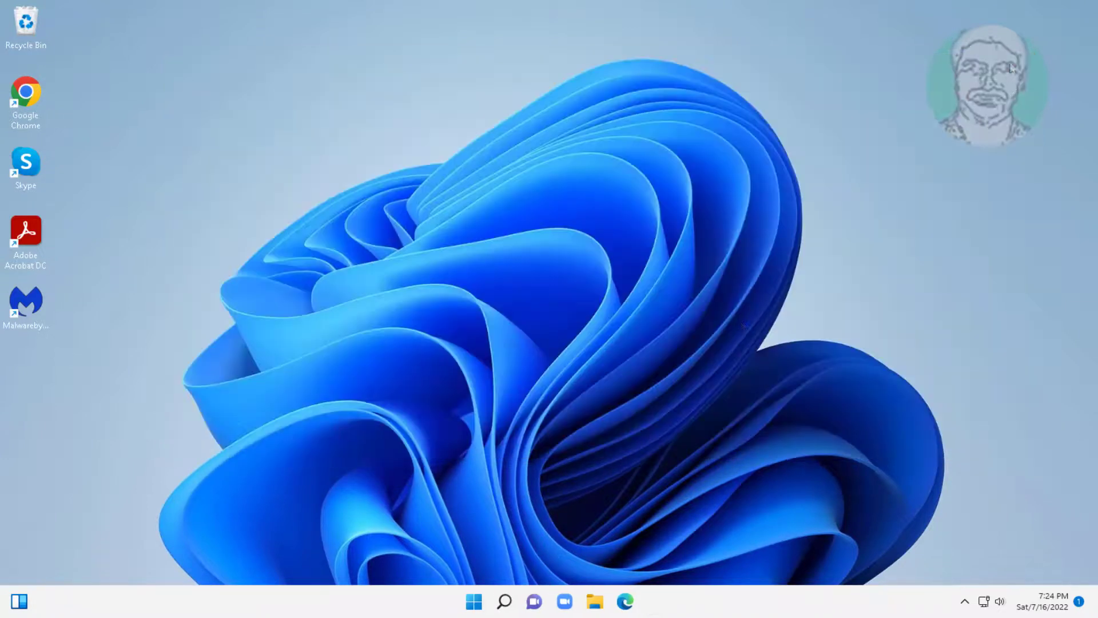
# Step: Open Device Manager from the Start button's right-click menu
pyautogui.rightClick(479, 600)
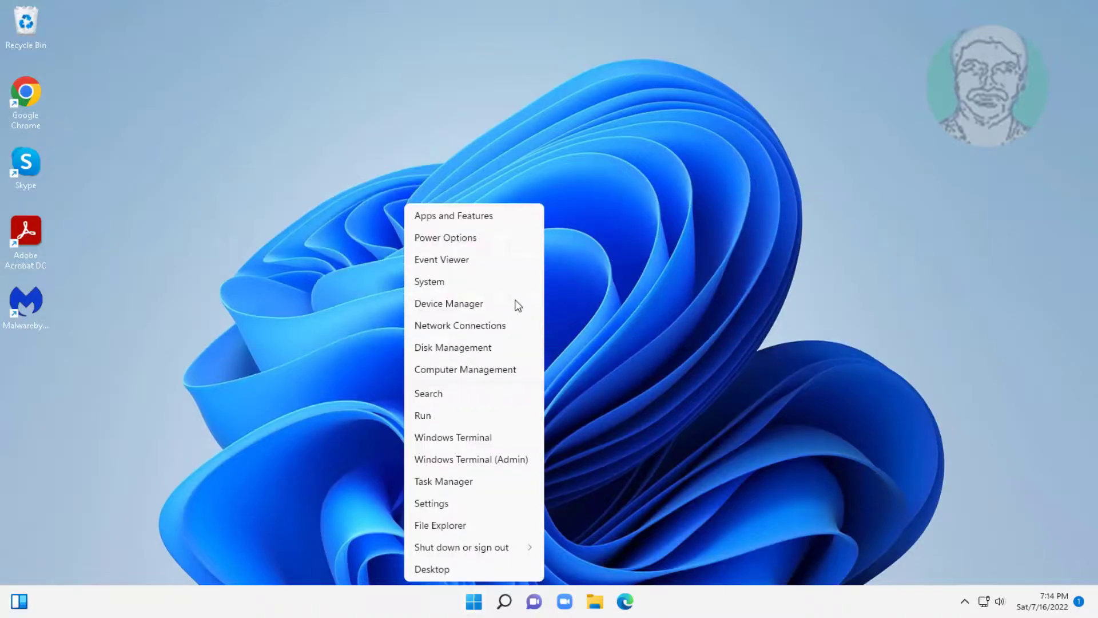
pyautogui.click(468, 296)
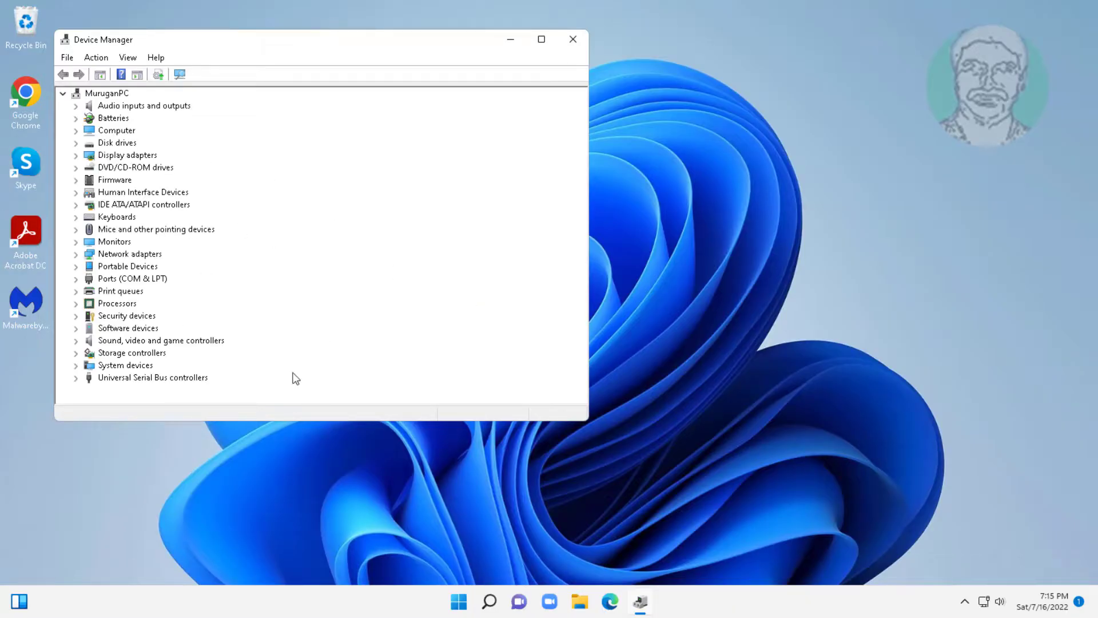
# Step: Uninstall the Intel(R) 82574L Gigabit Network Connection adapter from Network adapters in Device Manager
pyautogui.click(135, 256)
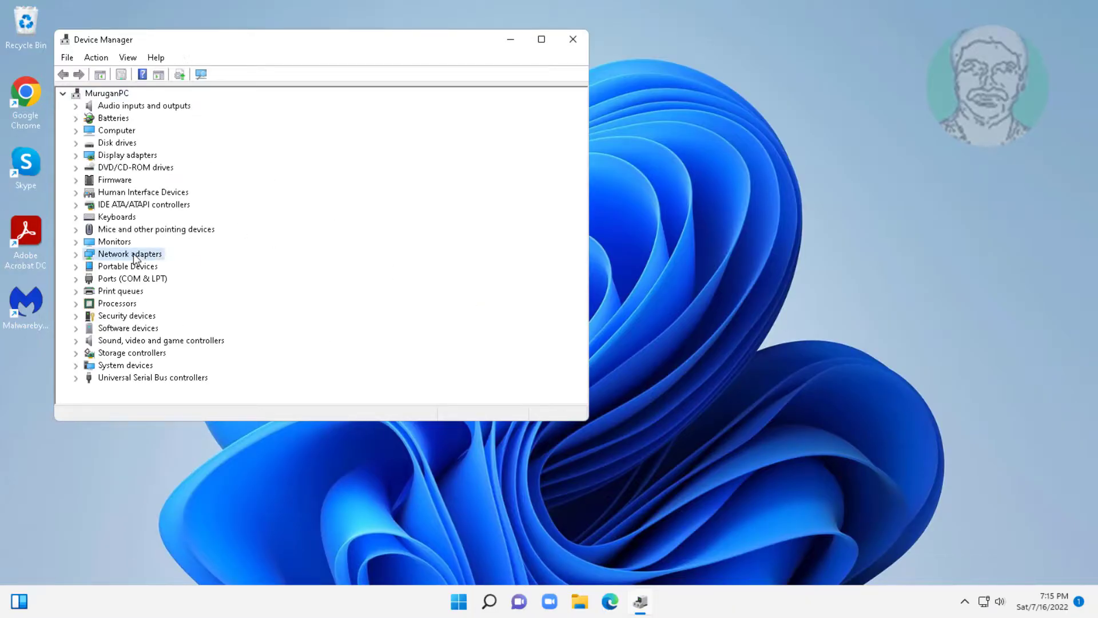
pyautogui.click(76, 255)
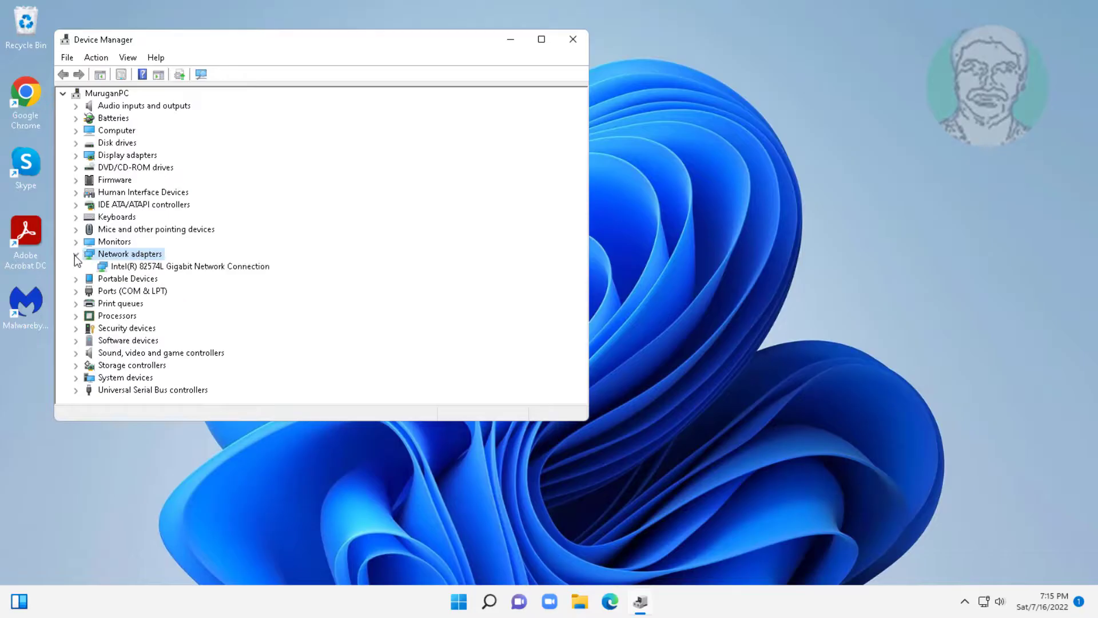
pyautogui.click(197, 269)
pyautogui.rightClick(229, 269)
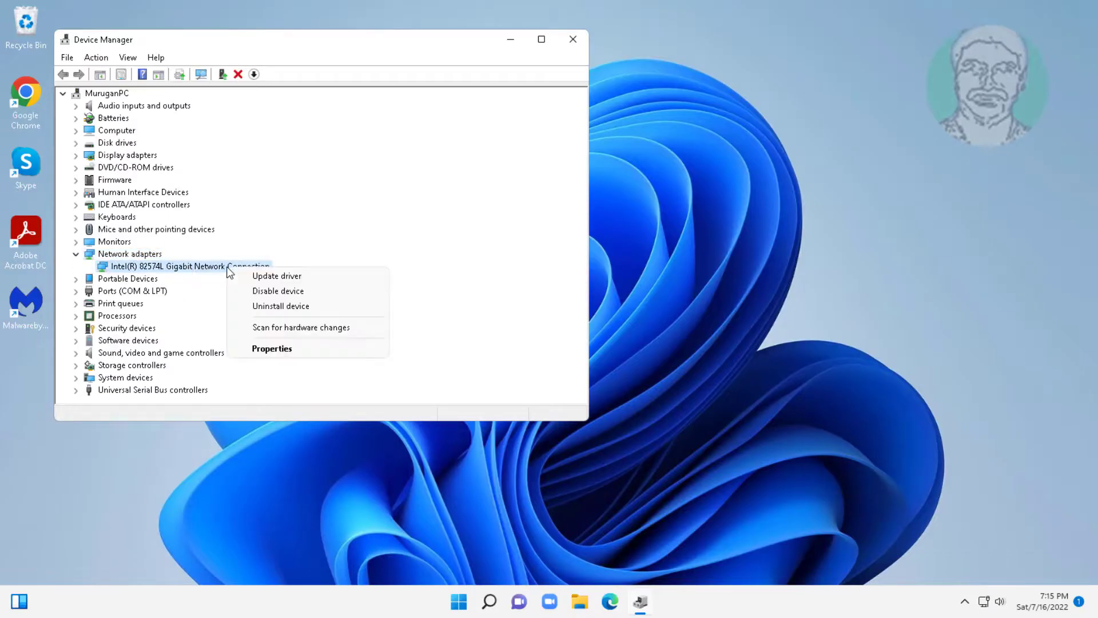
pyautogui.click(274, 306)
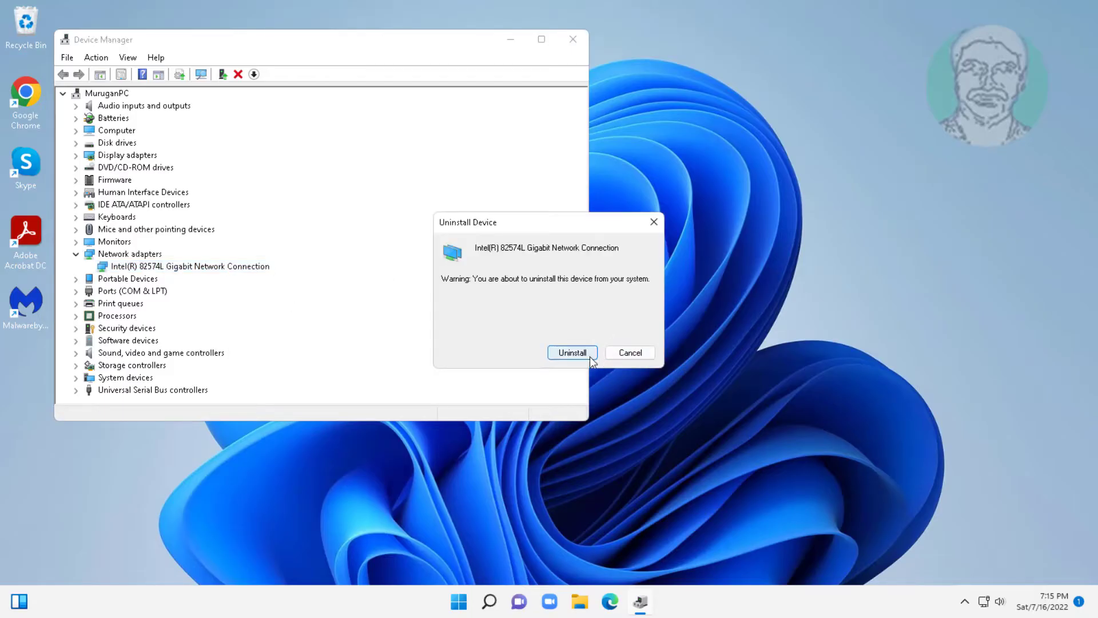
pyautogui.click(581, 354)
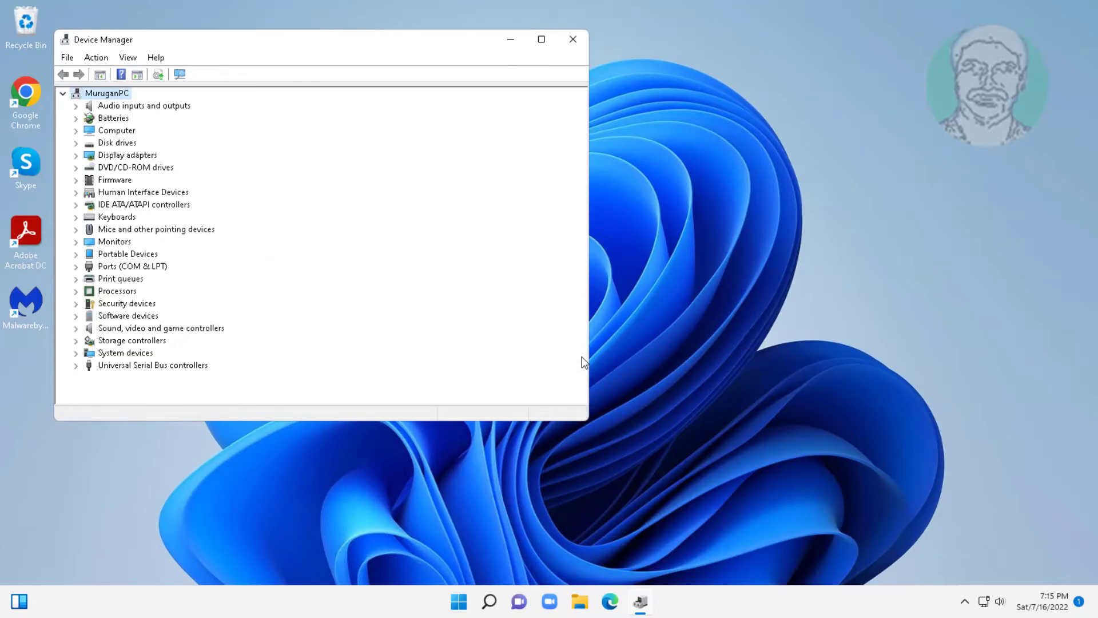
# Step: Close Device Manager and restart Windows from the Start menu's power options
pyautogui.click(569, 44)
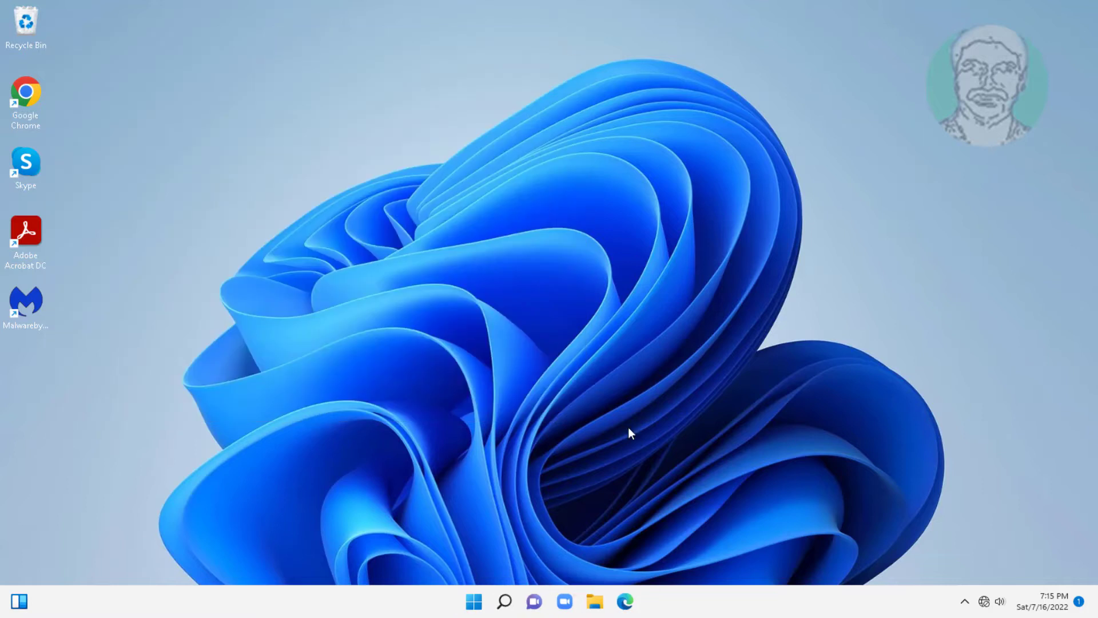
pyautogui.click(484, 602)
pyautogui.click(719, 554)
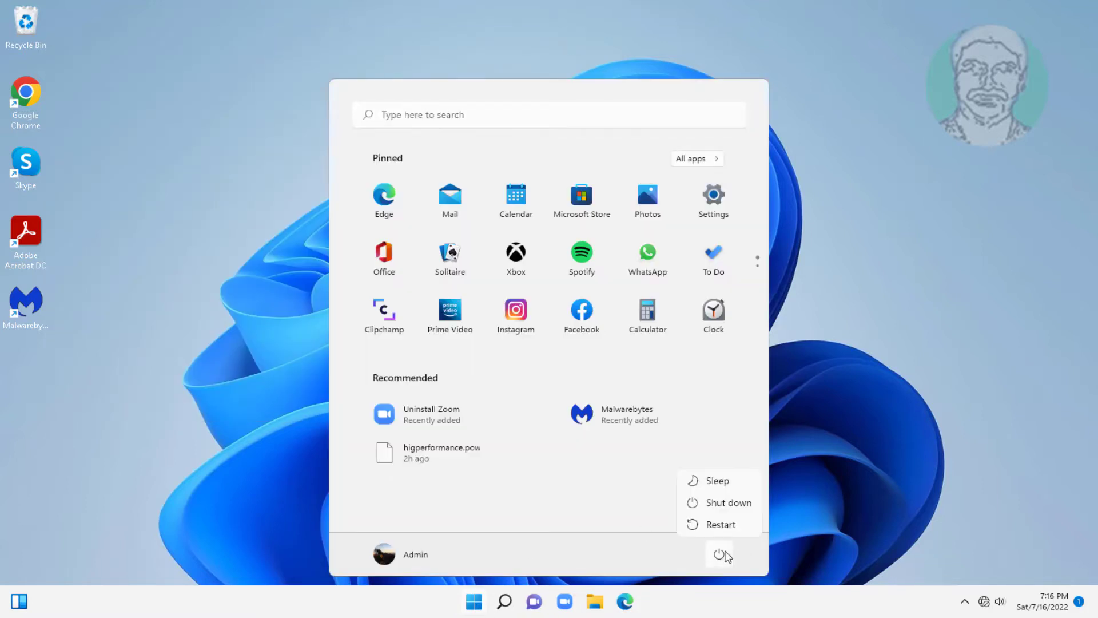